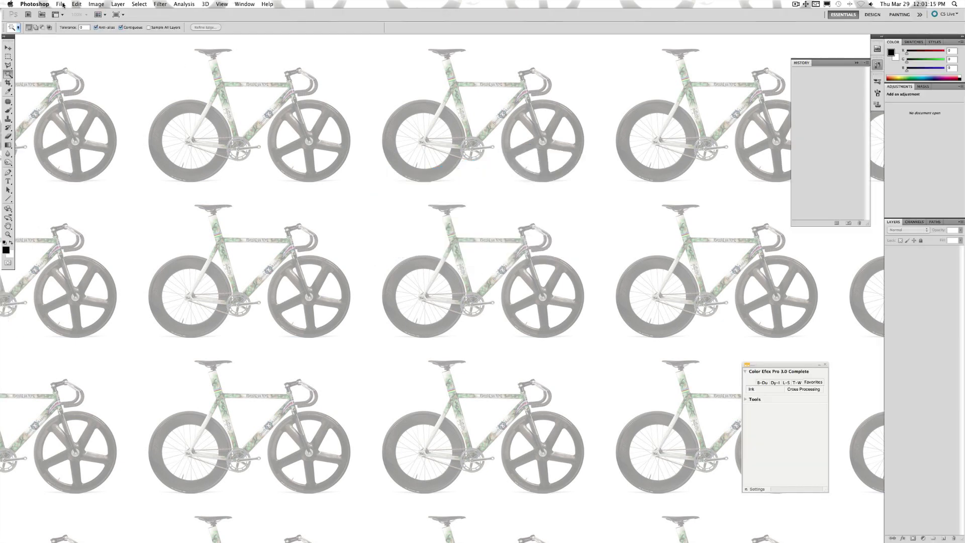
- Open DSC_0136.NEF in Camera Raw
click(60, 4)
click(70, 20)
double_click(338, 254)
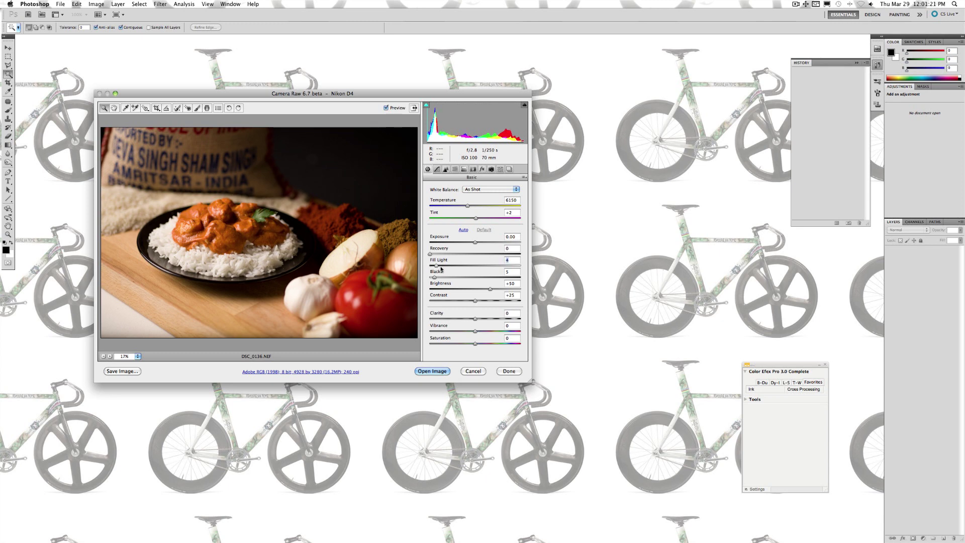
- Save a Fill Light 46 copy as butterchicken1, then reset Fill Light to 0 for a second copy
drag(441, 269, 471, 269)
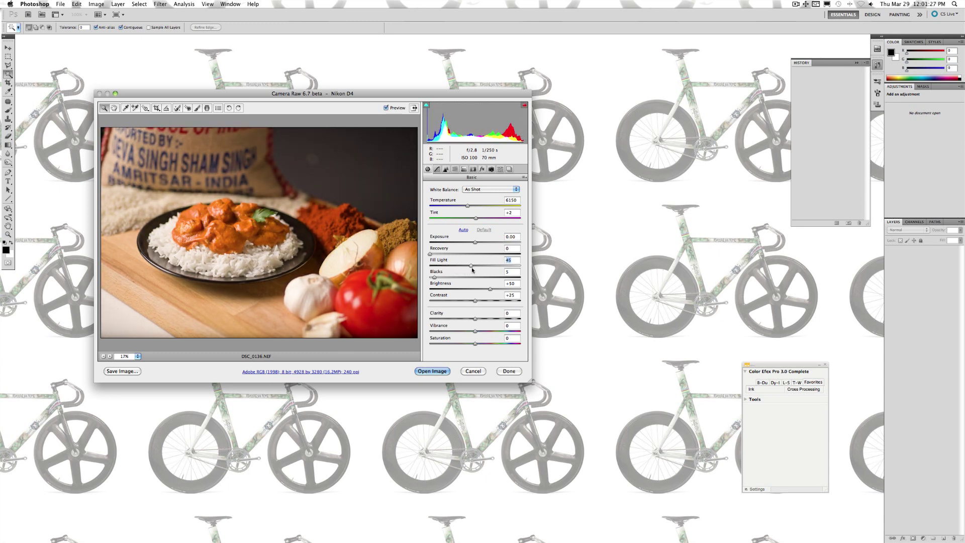
click(124, 372)
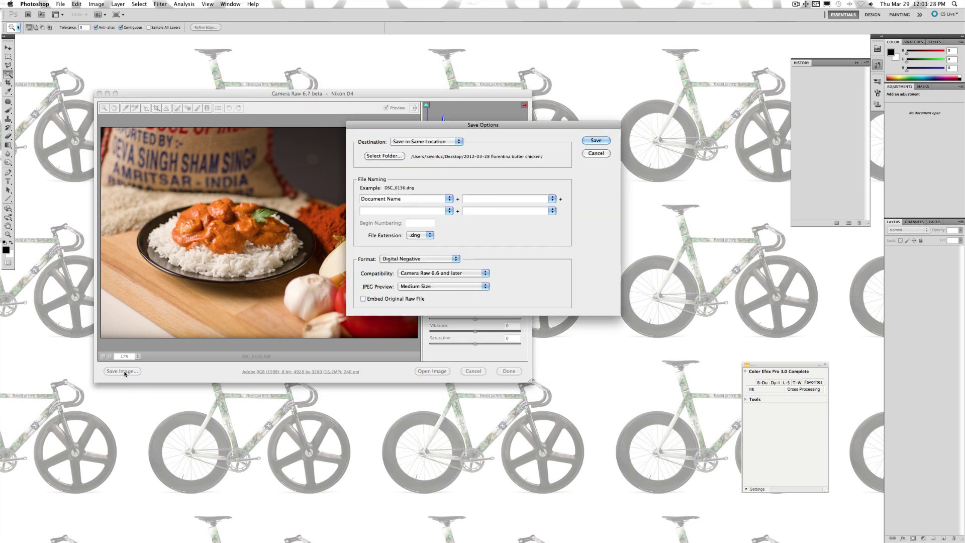
triple_click(429, 201)
text(butterchicken1)
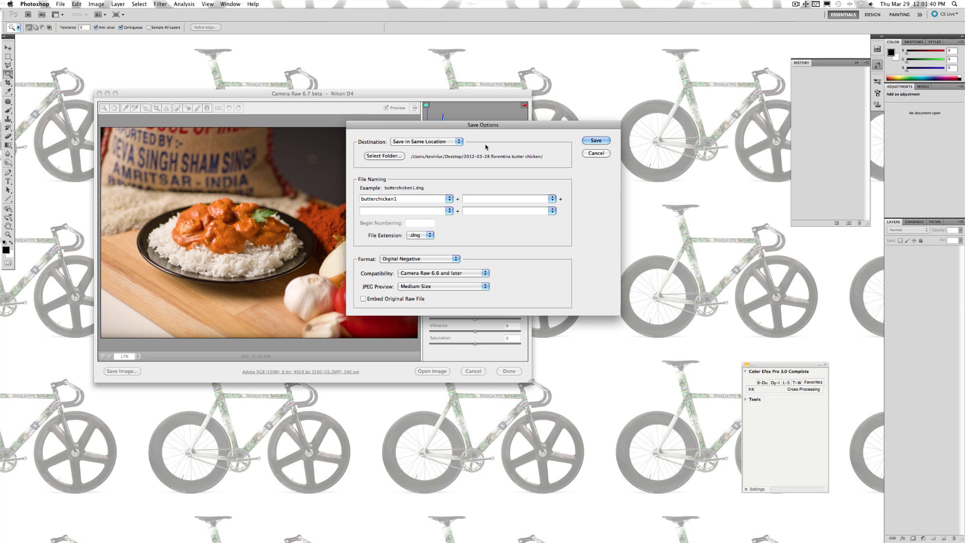
click(595, 141)
drag(470, 266, 443, 265)
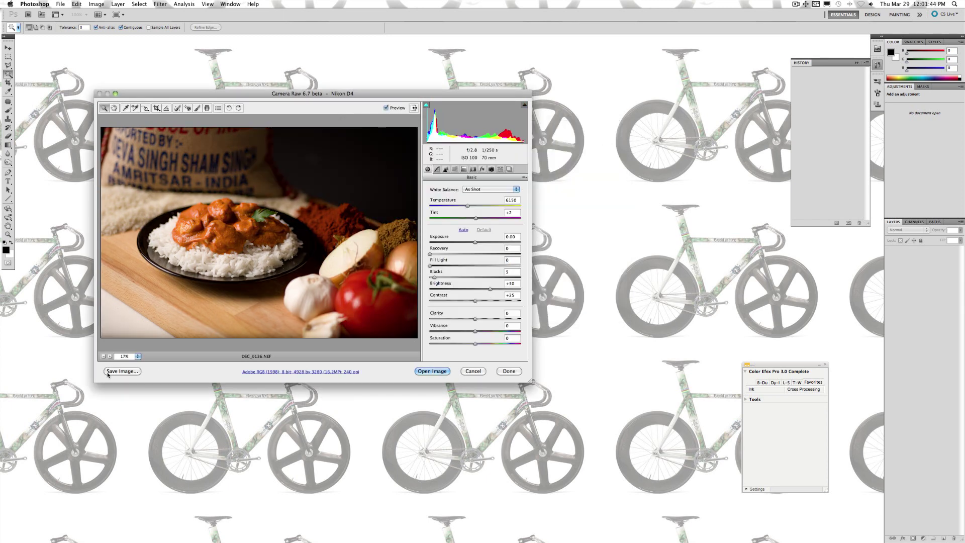
click(122, 371)
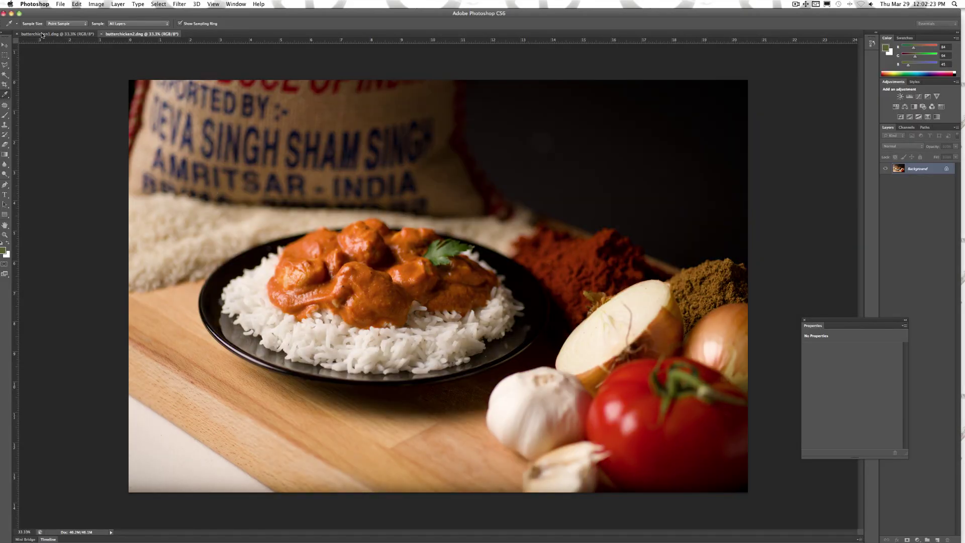
- Paste the brighter butterchicken1 photo into butterchicken2 as a new layer
click(43, 34)
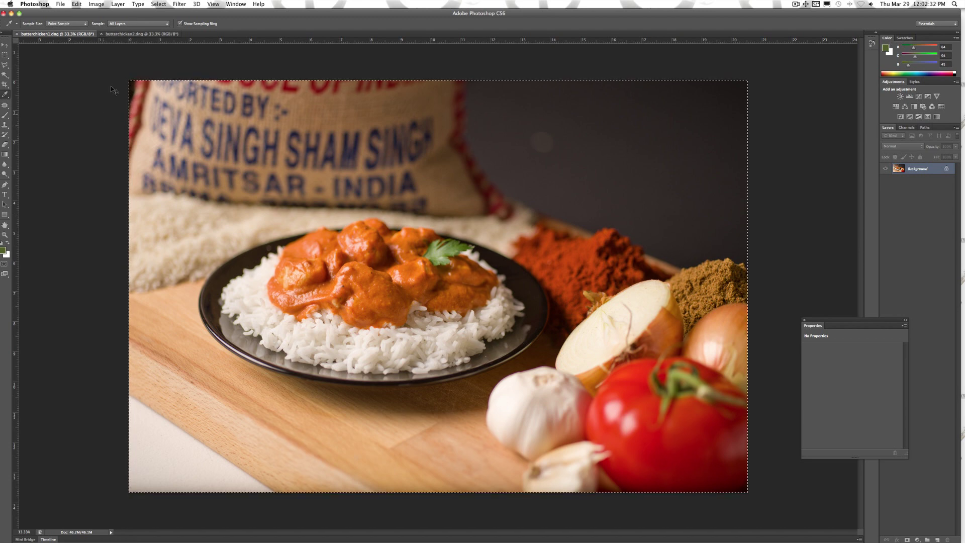
click(125, 35)
key(super+v)
- Add a layer mask to the pasted layer and fill it black to hide it
click(907, 539)
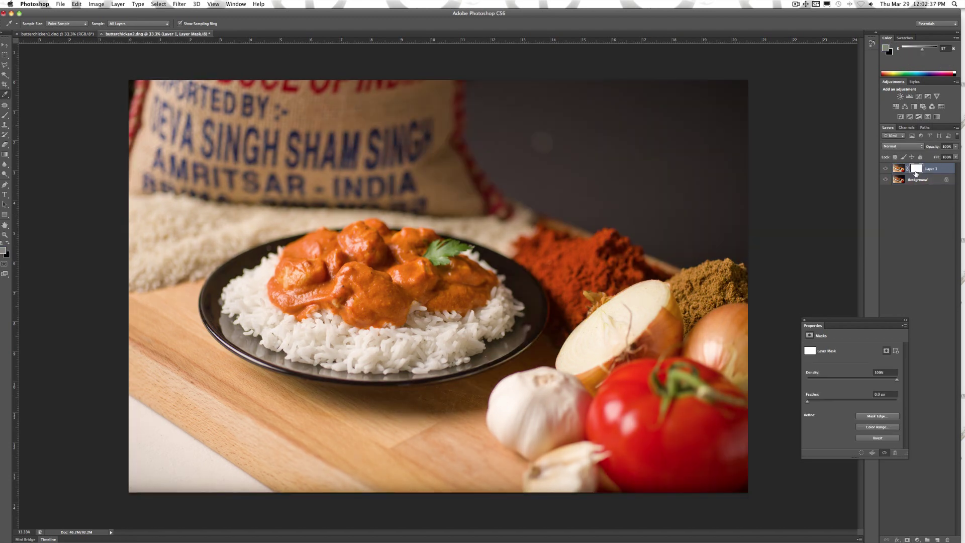
key(d)
key(x)
key(ctrl+i)
- Paint white on the mask to bring the brighter version back over the food
key(b)
key(x)
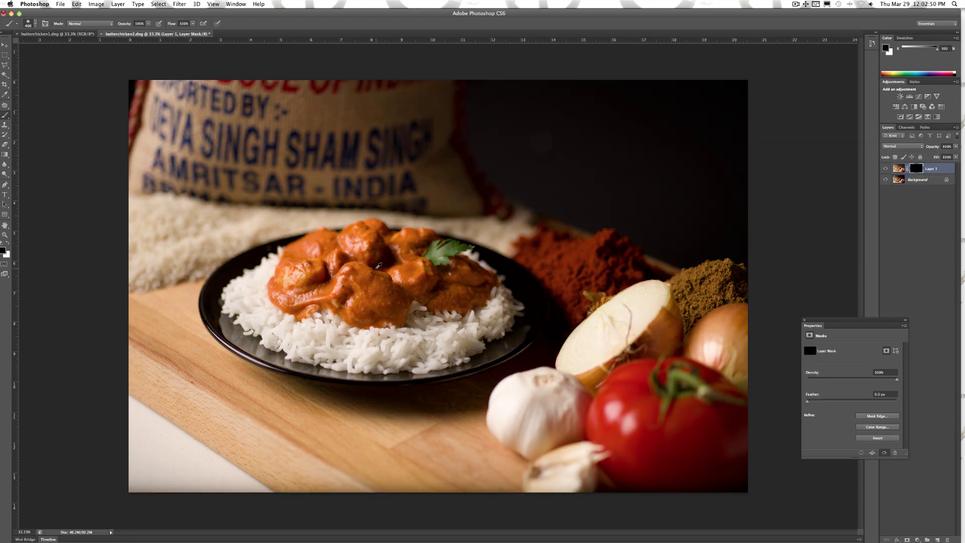
scroll(372, 266, up, 3)
mouse_move(405, 293)
mouse_down()
mouse_move(426, 294)
mouse_move(522, 307)
mouse_move(609, 359)
mouse_move(613, 323)
mouse_move(472, 435)
mouse_move(253, 398)
mouse_move(528, 268)
mouse_move(489, 250)
mouse_move(379, 245)
mouse_move(357, 223)
mouse_move(254, 247)
mouse_move(448, 403)
mouse_up()
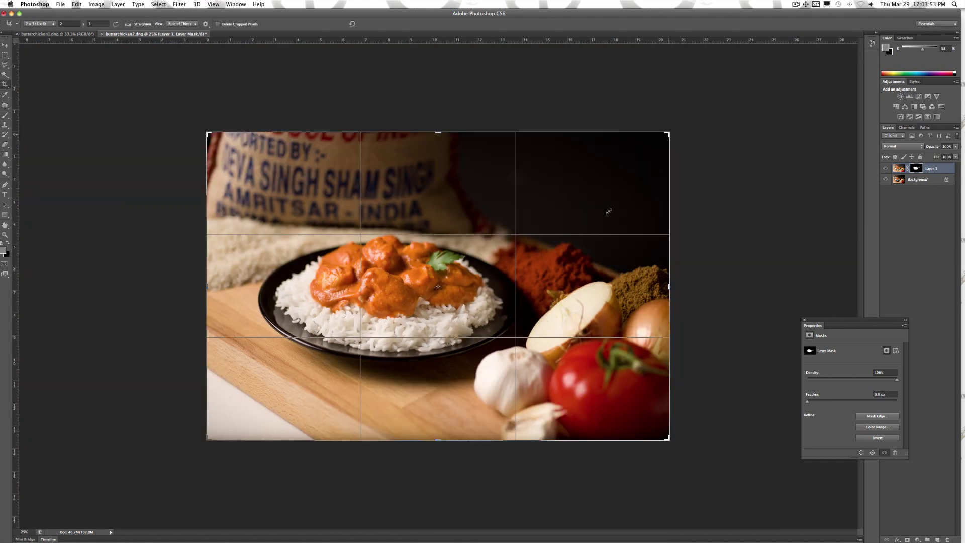
- Crop tighter around the curry plate, trimming the sack's top line, left edge and far-right vegetables
drag(609, 209, 549, 232)
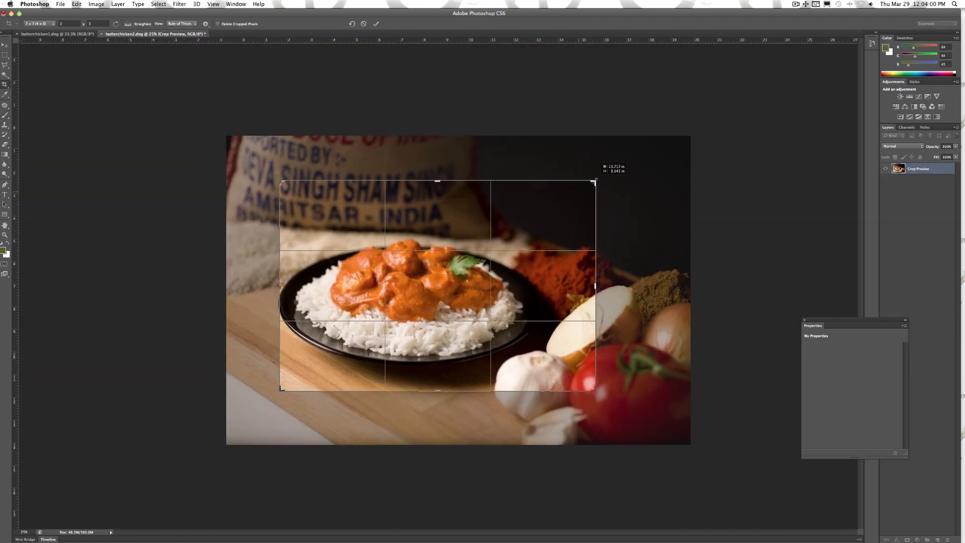
drag(594, 182, 613, 165)
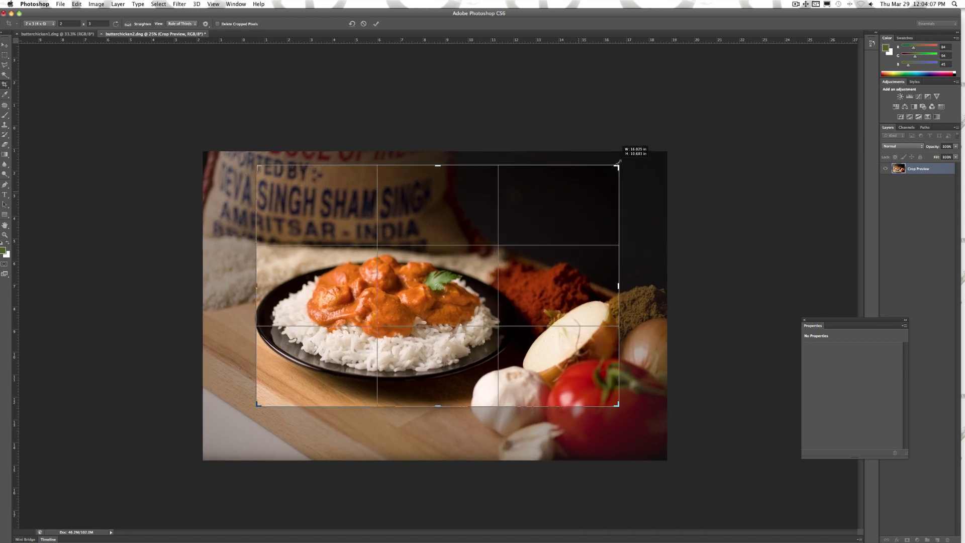
drag(606, 188, 608, 185)
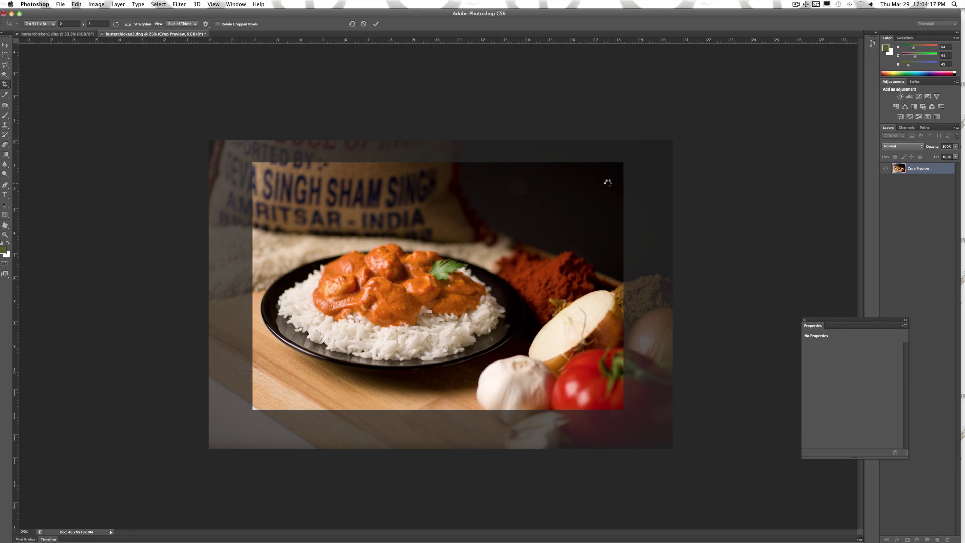
key(Return)
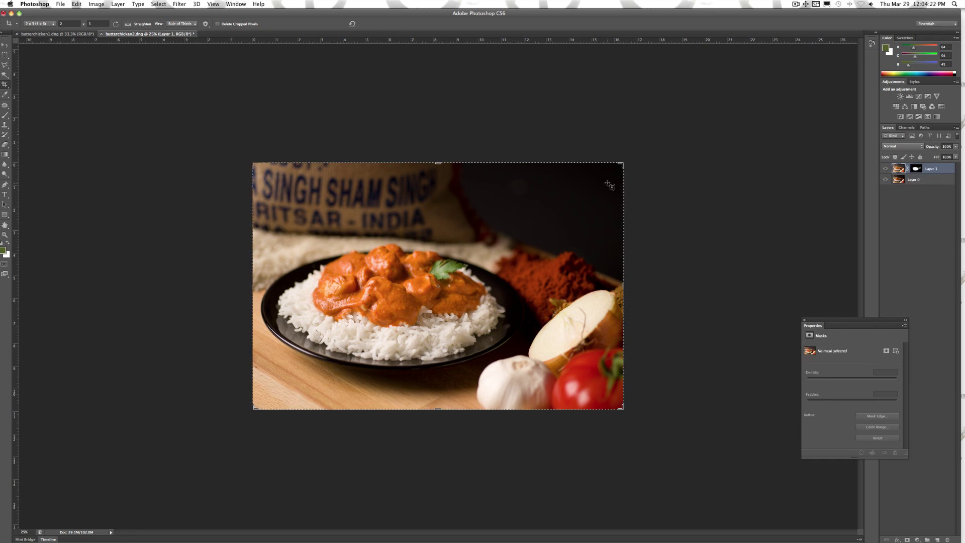
click(456, 262)
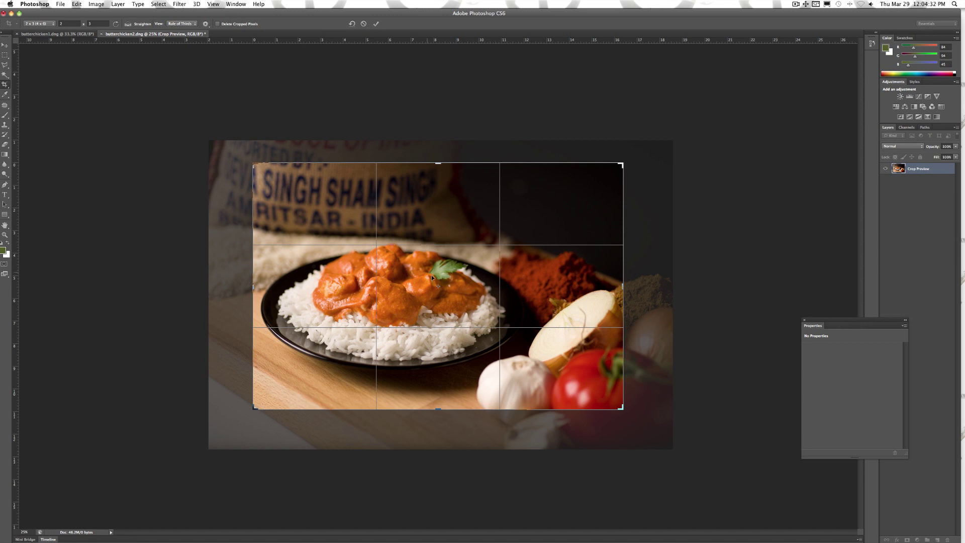
key(Return)
click(5, 44)
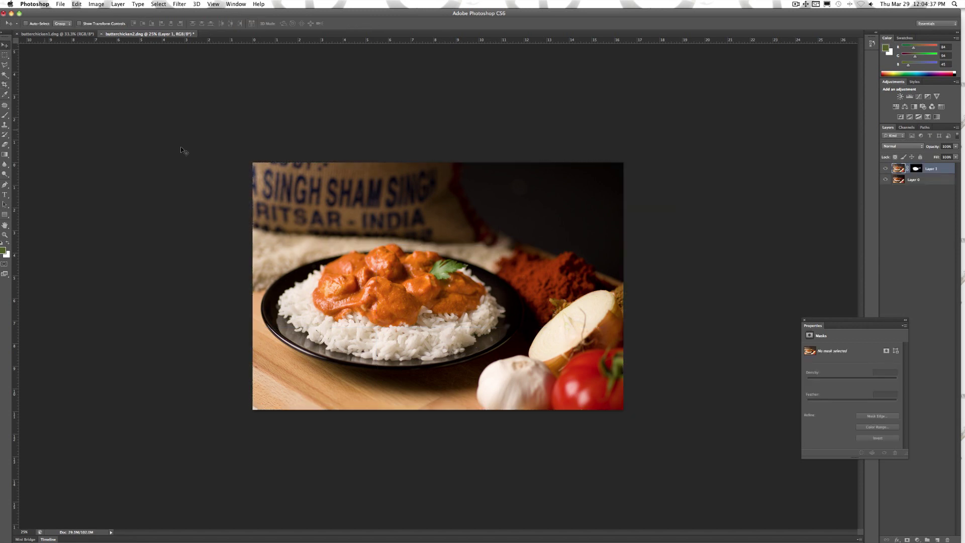
- Show the Info panel and add a Levels adjustment layer
click(236, 4)
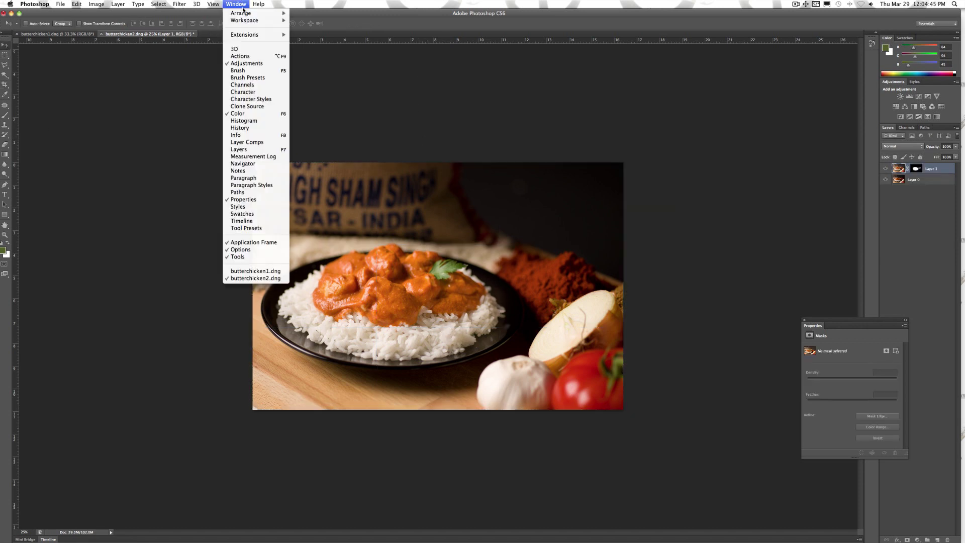
click(263, 135)
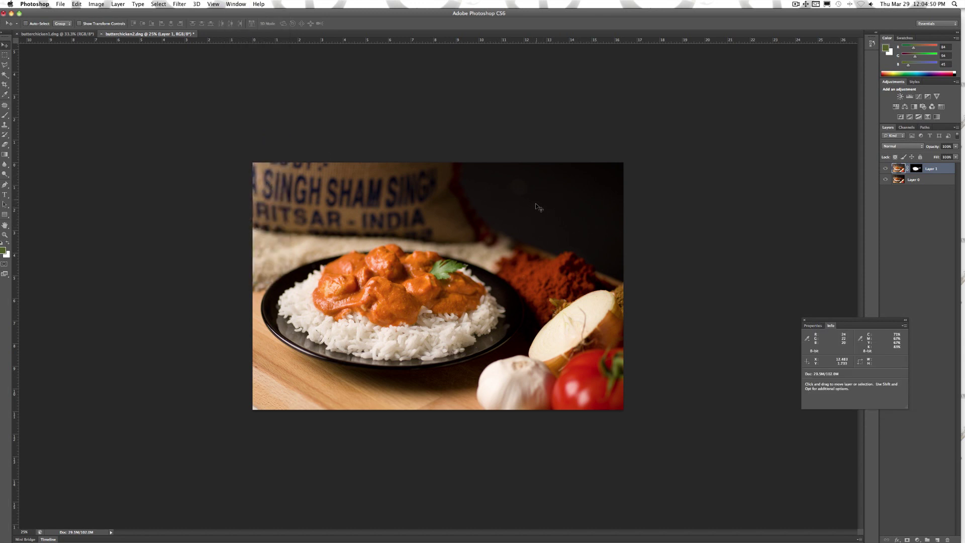
click(917, 540)
click(889, 229)
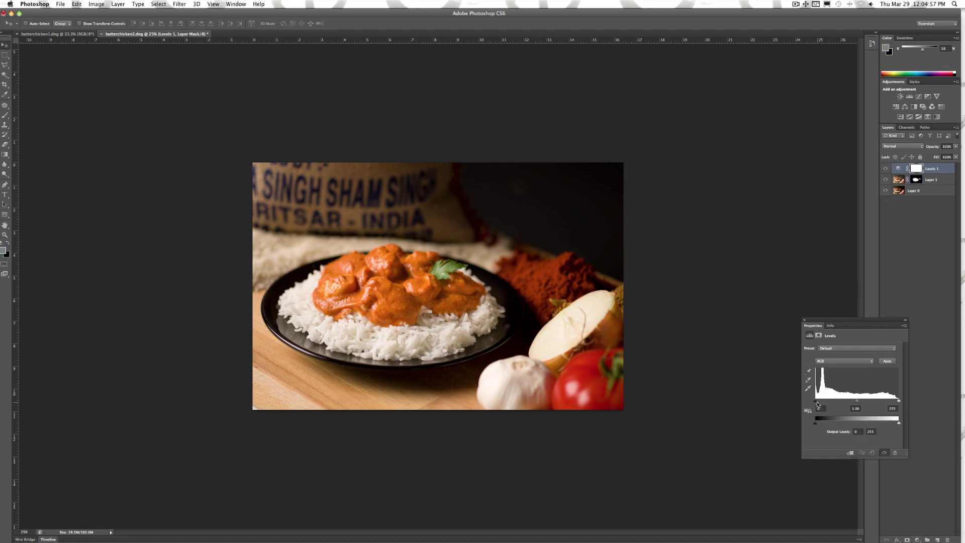
- Raise the black input level and paint the darkening into the upper-right background
drag(816, 403, 824, 402)
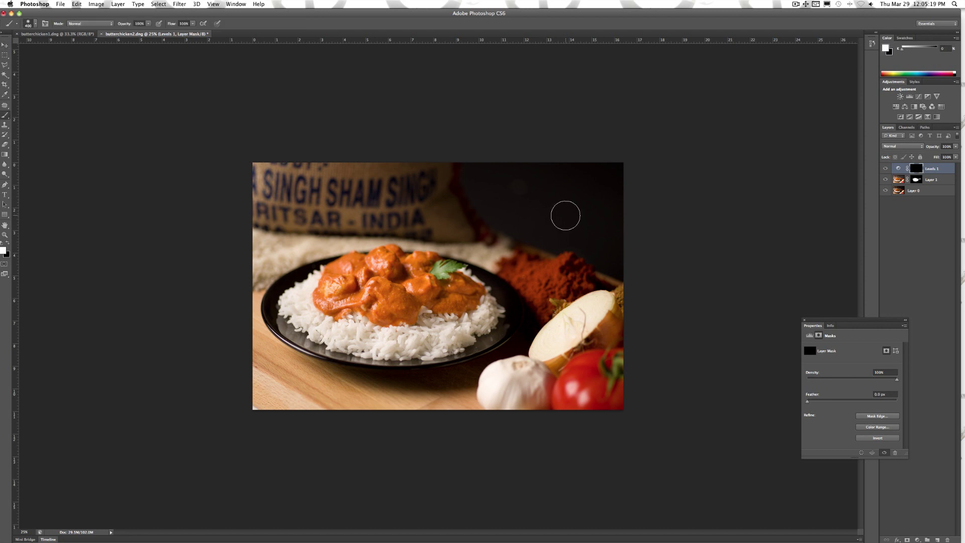
mouse_move(566, 215)
mouse_down()
mouse_move(613, 161)
mouse_move(489, 172)
mouse_move(549, 226)
mouse_move(558, 177)
mouse_move(609, 225)
mouse_move(538, 168)
mouse_move(555, 225)
mouse_up()
key(i)
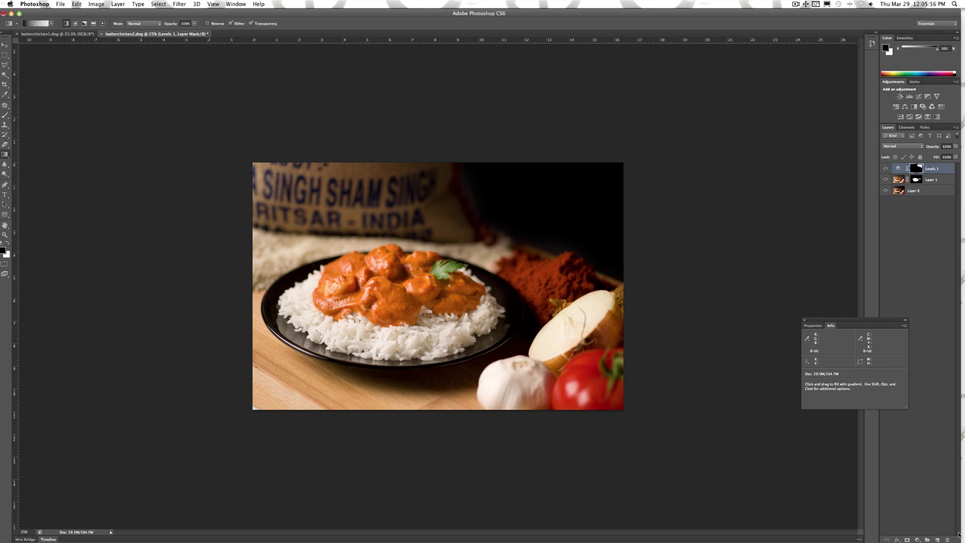
- Add a new layer with a black gradient darkening the top, in Soft Light at reduced opacity
click(937, 539)
key(d)
drag(417, 171, 421, 266)
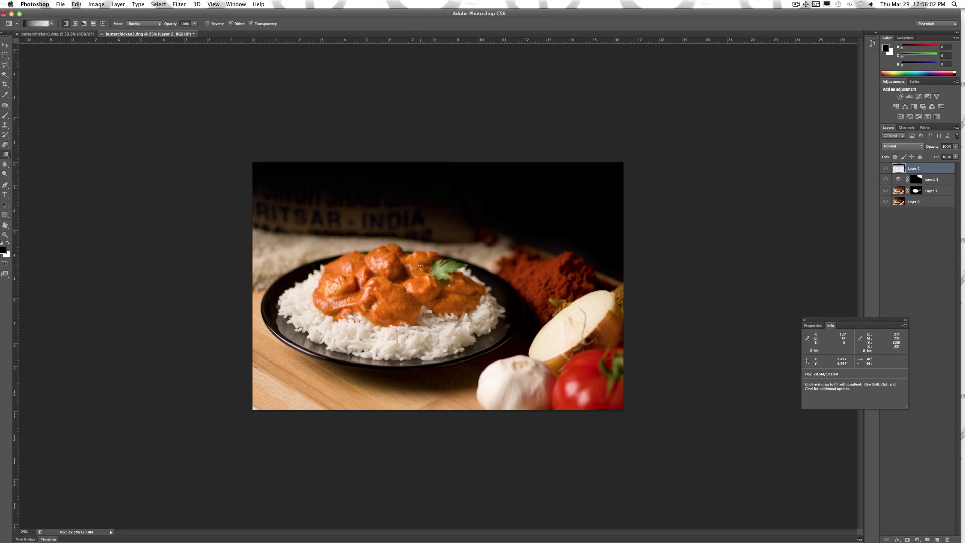
click(902, 146)
click(893, 223)
click(954, 146)
drag(933, 156, 929, 154)
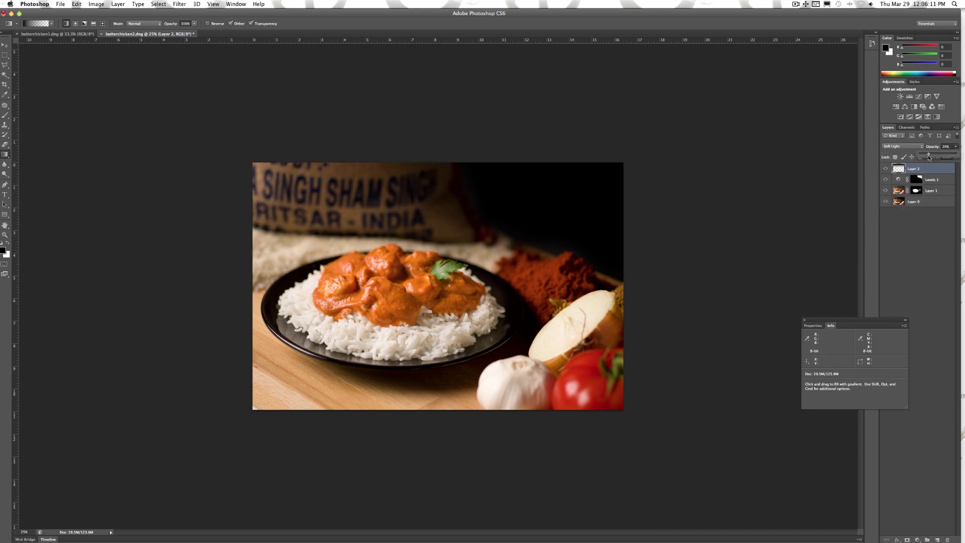
click(887, 171)
- On another new layer, paint black over the top-left corner and fade it to about 24% opacity
click(938, 540)
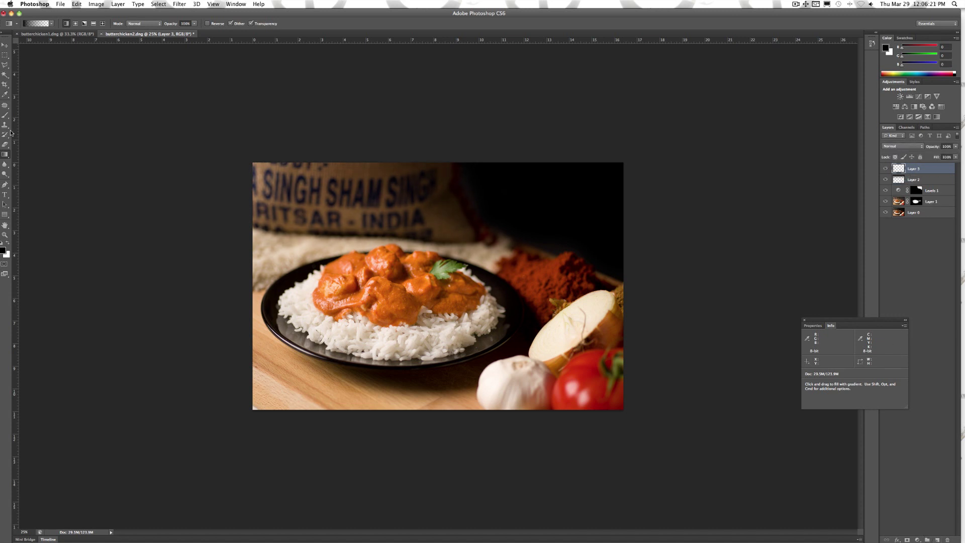
click(5, 115)
drag(274, 183, 286, 189)
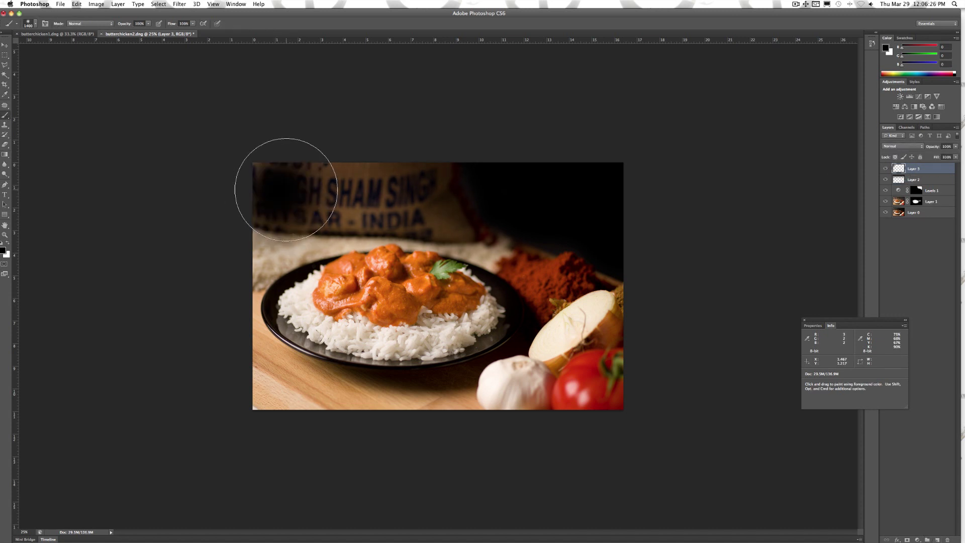
click(956, 146)
drag(957, 154, 929, 155)
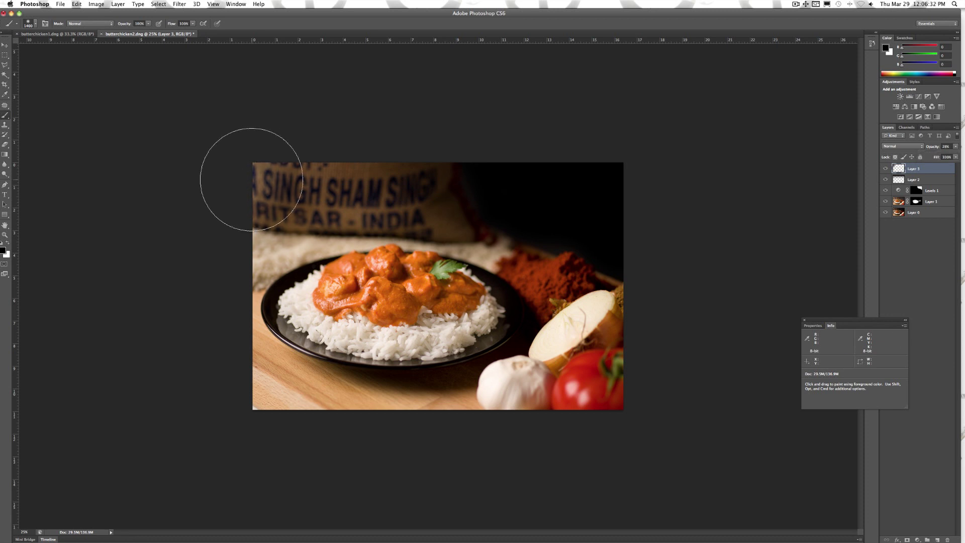
click(885, 169)
click(885, 169)
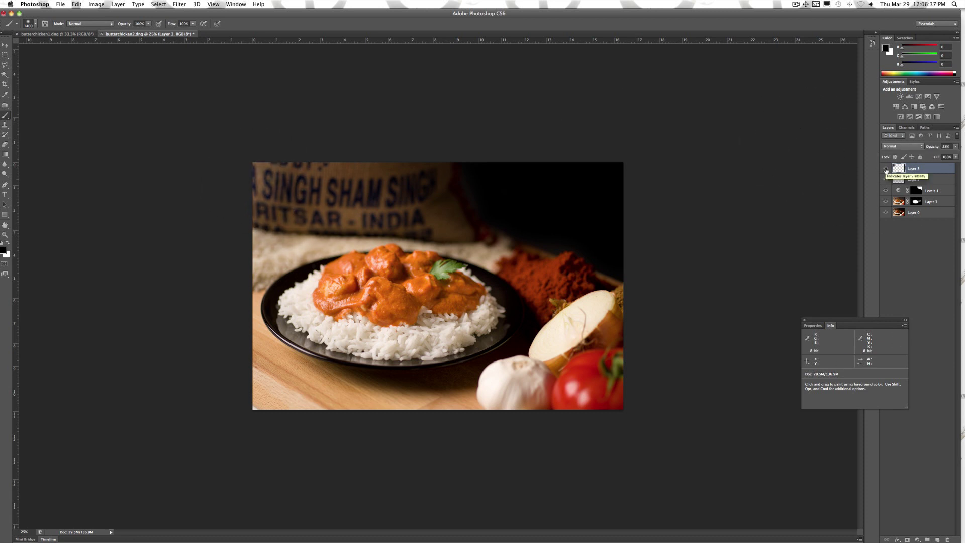
- Add a Hue/Saturation layer at Saturation +10 and a second one targeting Yellows
click(918, 539)
click(932, 473)
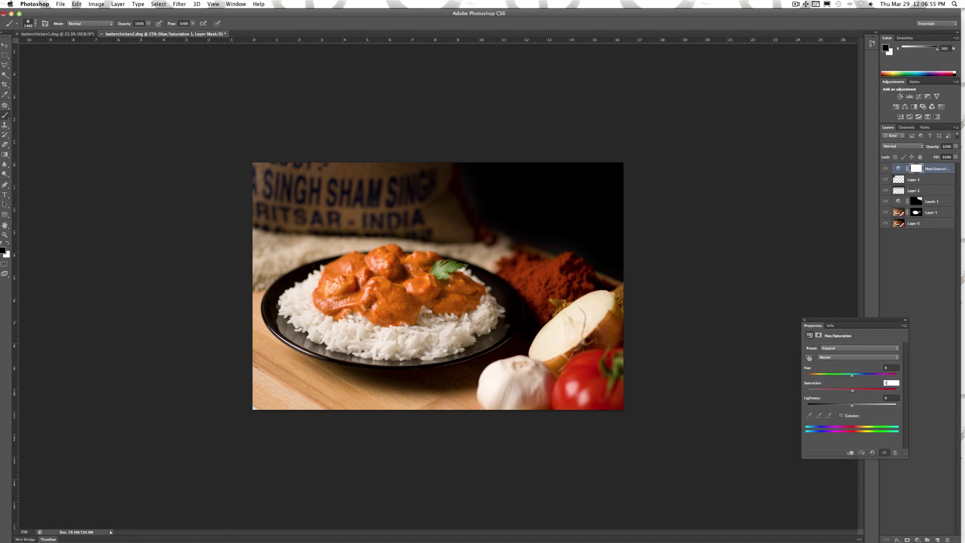
click(918, 539)
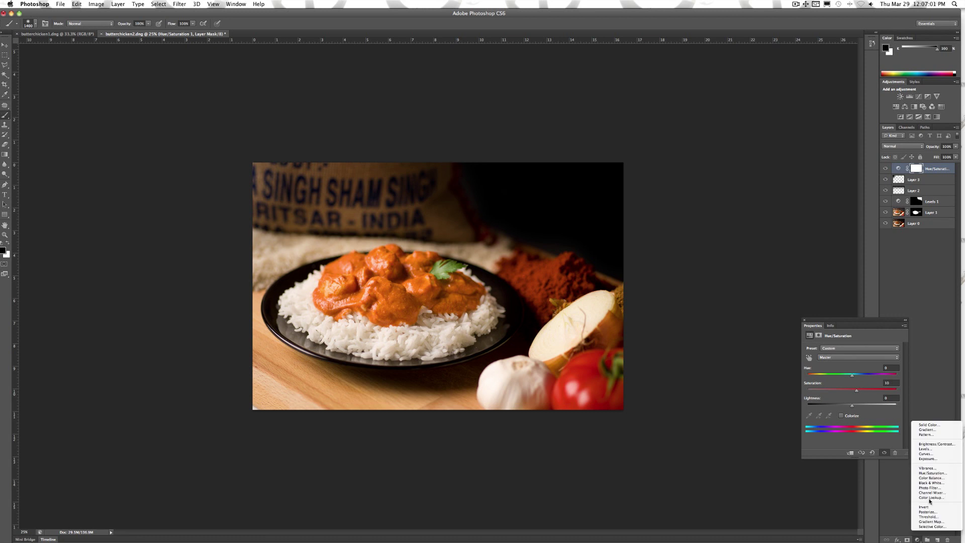
click(932, 473)
click(838, 356)
click(854, 369)
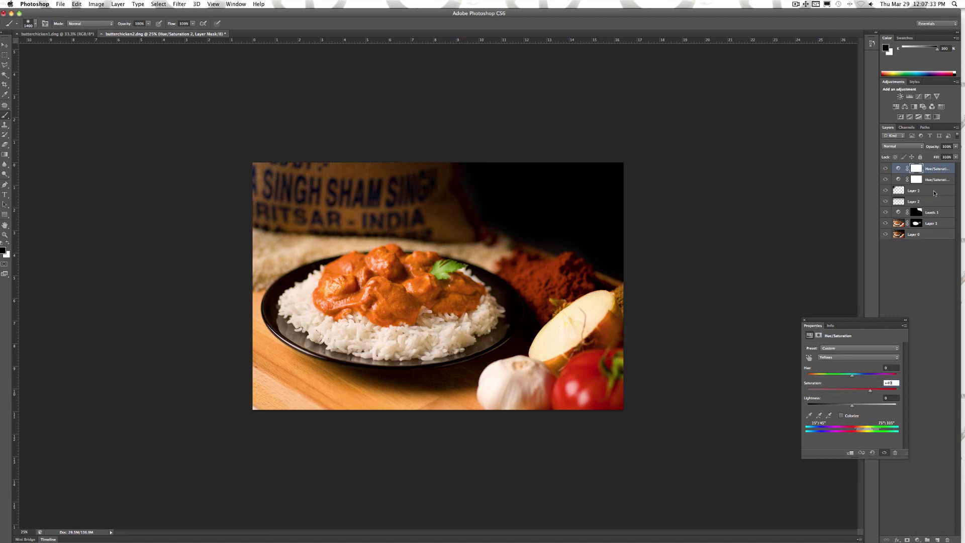
- Invert the Yellows layer's mask to black so its boost is hidden
click(916, 169)
key(super+i)
key(v)
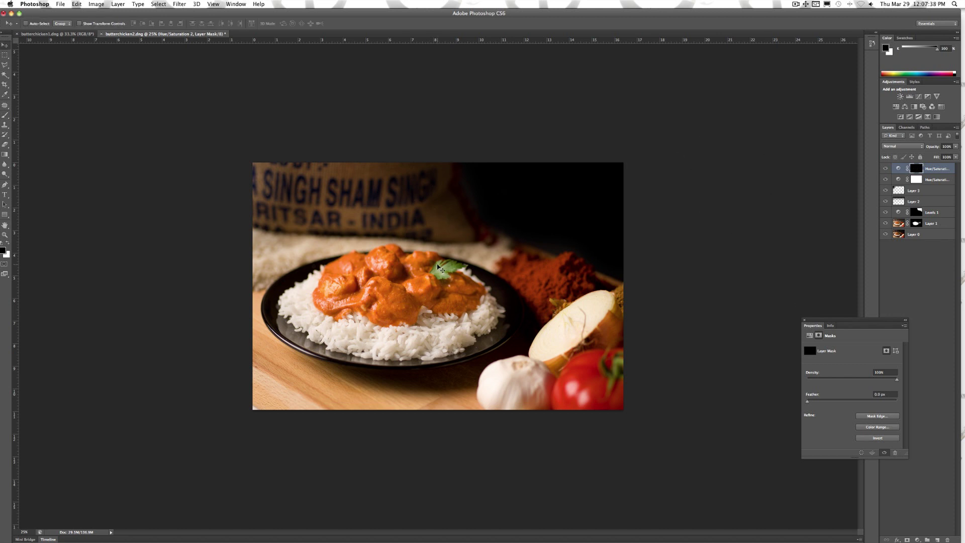
key(b)
key(super+i)
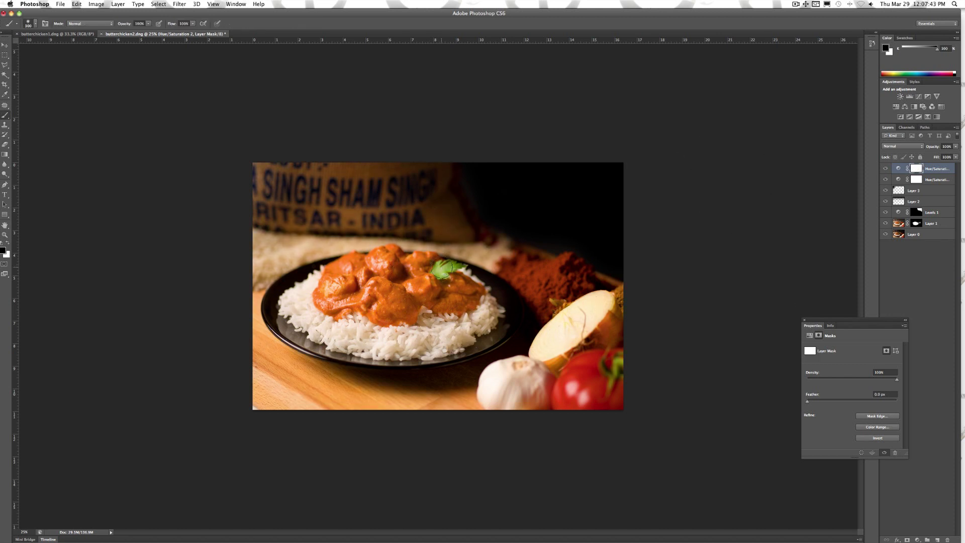
key(super+i)
scroll(425, 291, up, 2)
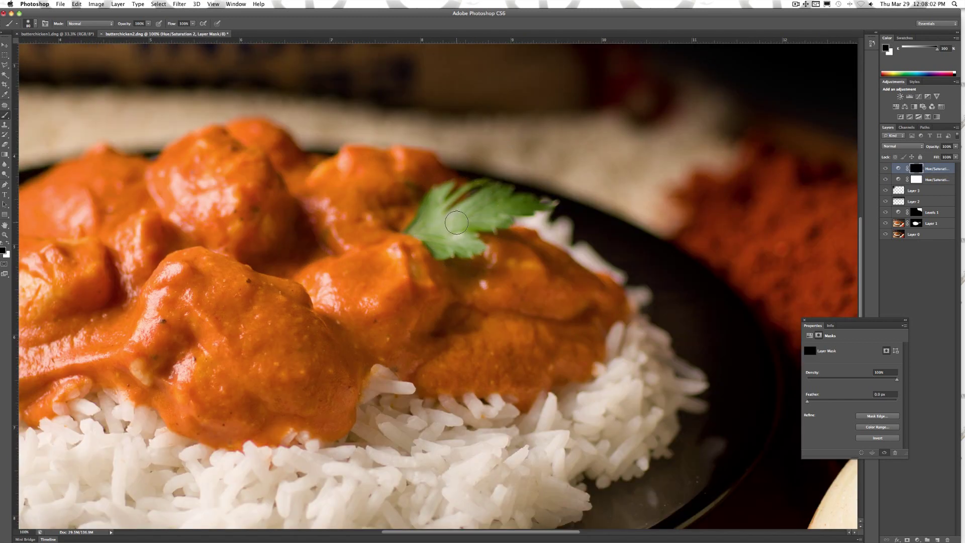
- Paint white on the mask over the parsley leaf and tomato stem to reveal the Yellows boost
key(x)
key(bracketleft)
mouse_move(413, 229)
mouse_down()
mouse_move(428, 206)
mouse_move(481, 183)
mouse_move(522, 206)
mouse_move(475, 246)
mouse_move(438, 248)
mouse_move(437, 212)
mouse_up()
scroll(438, 212, down, 3)
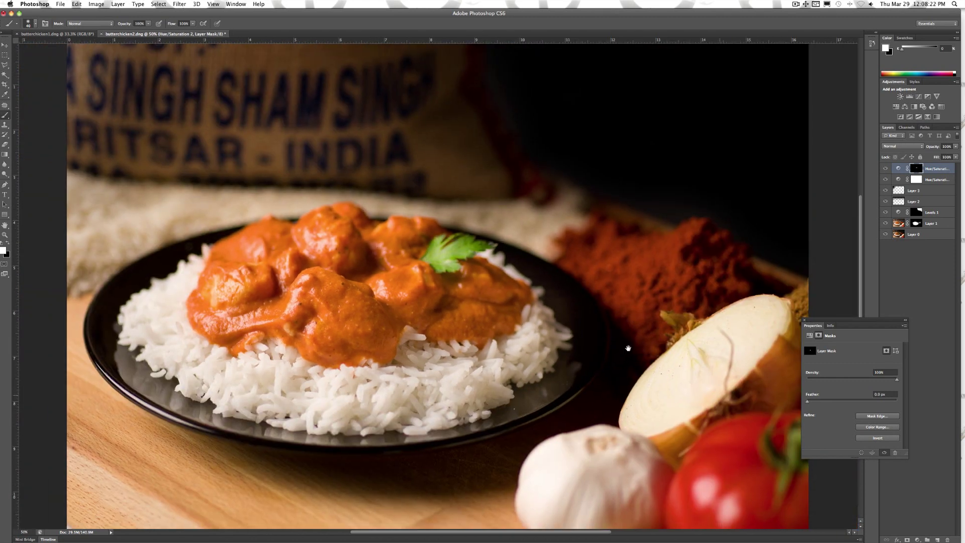
scroll(670, 379, up, 1)
drag(670, 380, 668, 392)
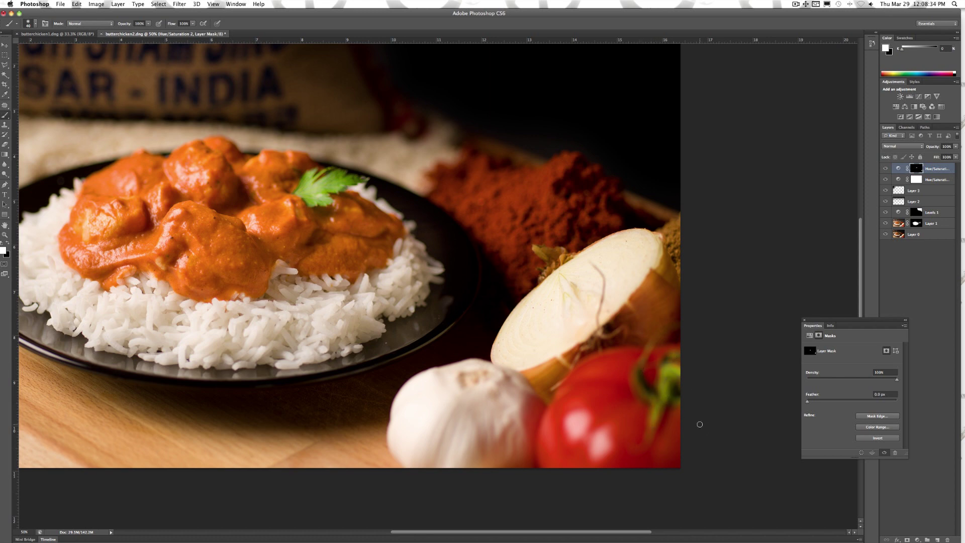
scroll(699, 424, down, 1)
click(885, 168)
click(885, 168)
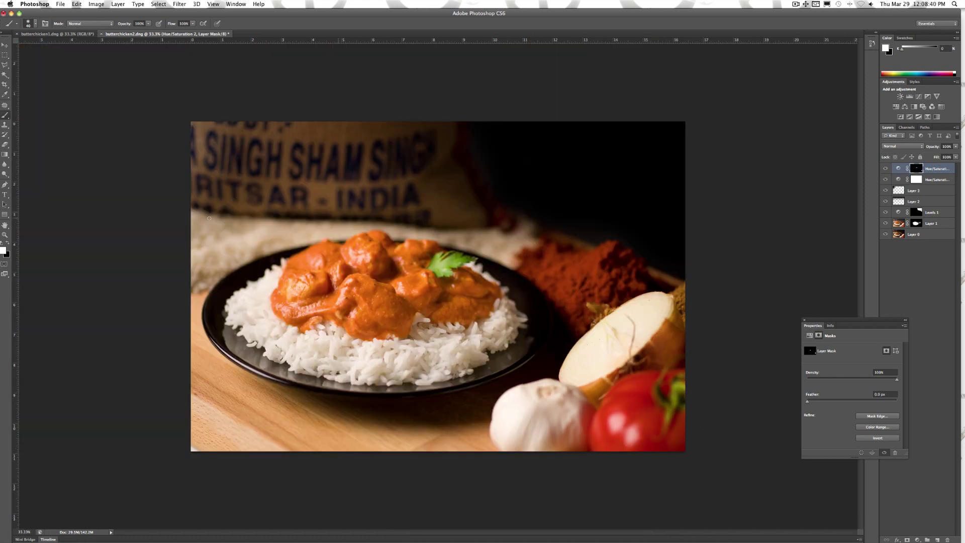
- Zoom in on the cut onion and select Layer 0 for retouching
key(z)
click(653, 357)
click(653, 357)
click(654, 357)
key(alt+comma)
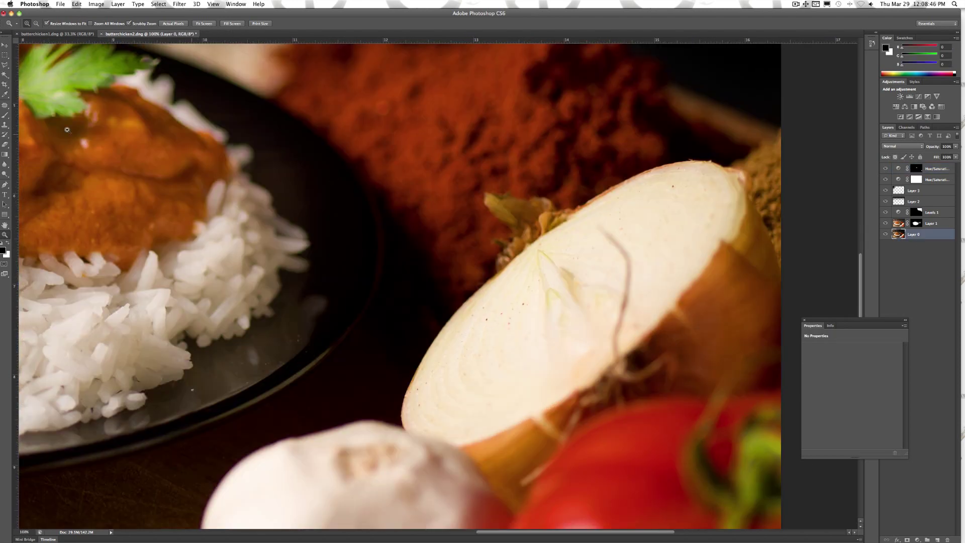
key(j)
- Patch the bright streak on the onion with clean onion flesh and deselect
mouse_move(620, 270)
mouse_down()
mouse_move(608, 322)
mouse_move(615, 365)
mouse_up()
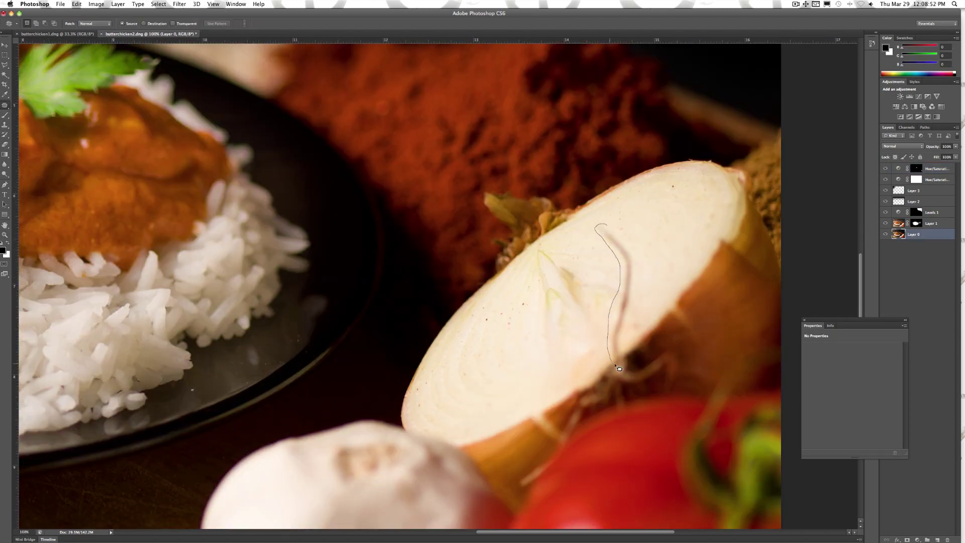
mouse_move(631, 316)
mouse_down()
mouse_move(625, 248)
mouse_move(611, 226)
mouse_up()
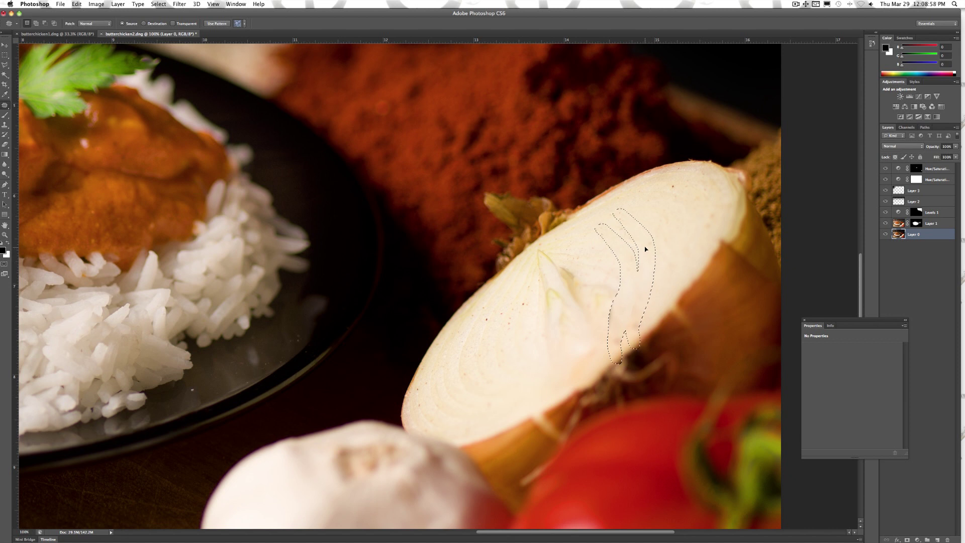
drag(617, 304, 646, 254)
key(ctrl+d)
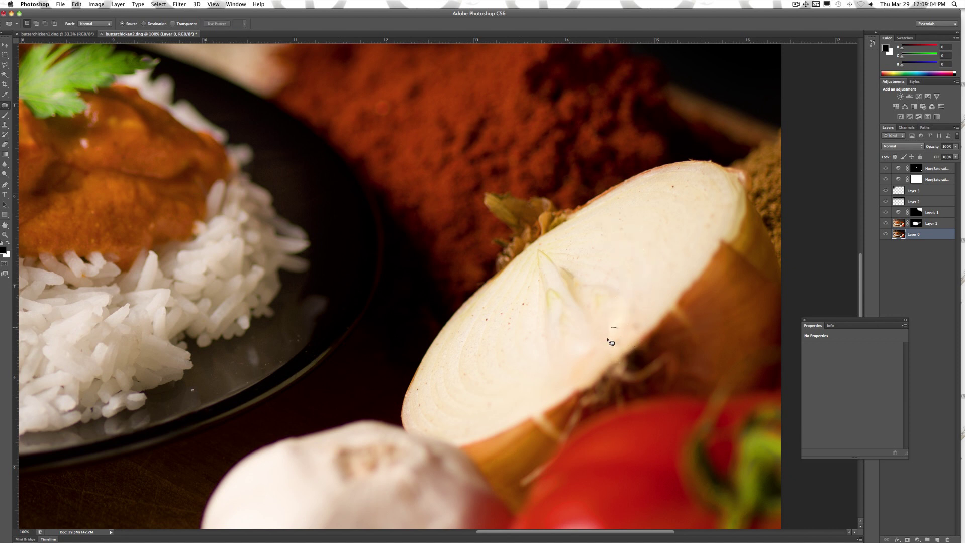
drag(624, 336, 627, 348)
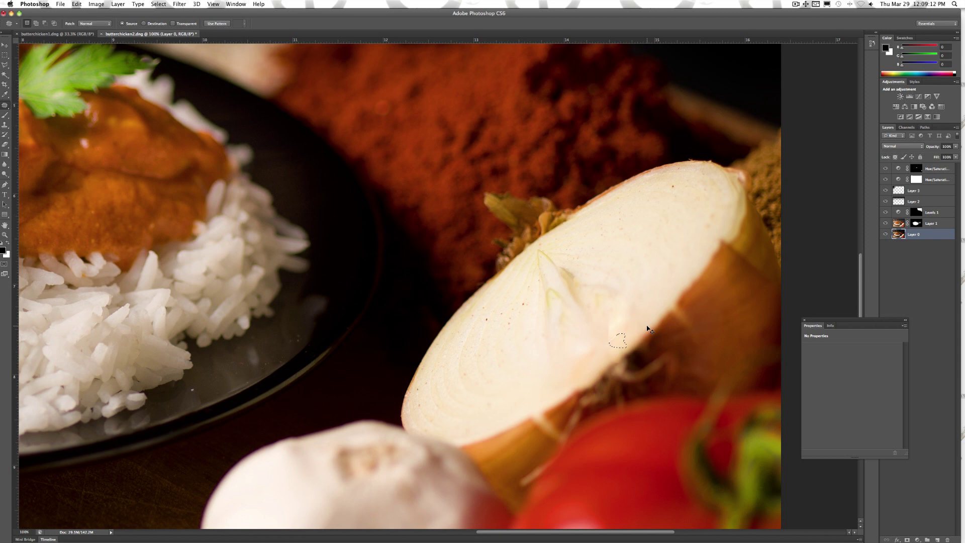
key(ctrl+0)
scroll(673, 279, up, 5)
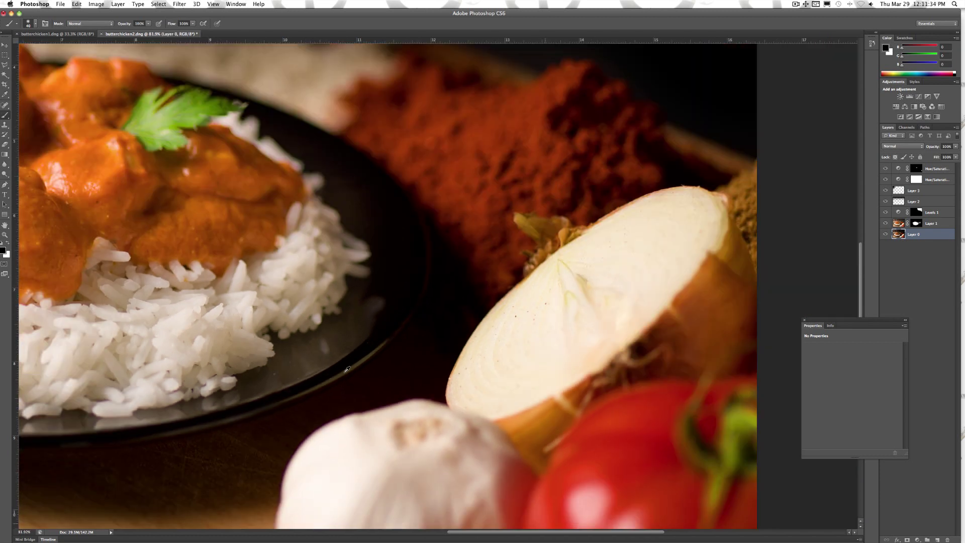
scroll(347, 369, down, 5)
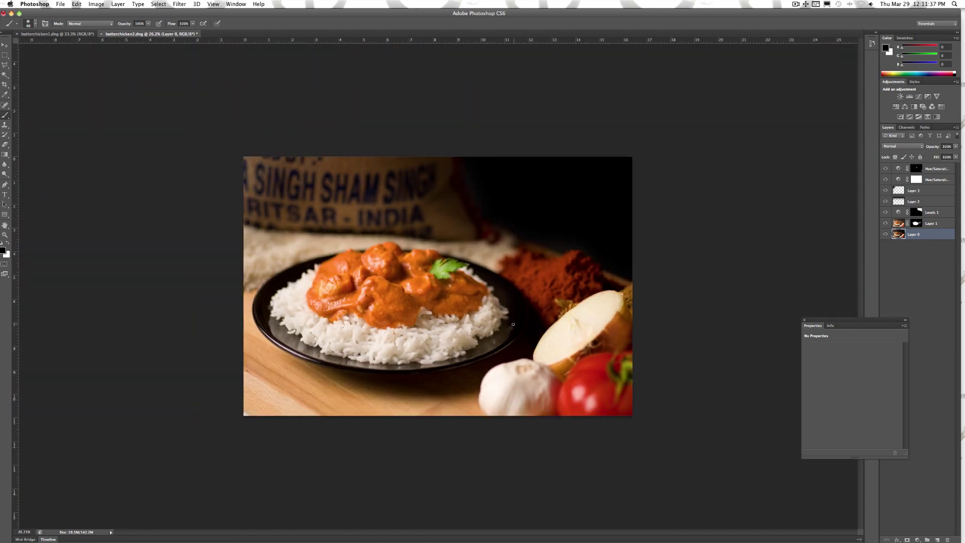
click(6, 236)
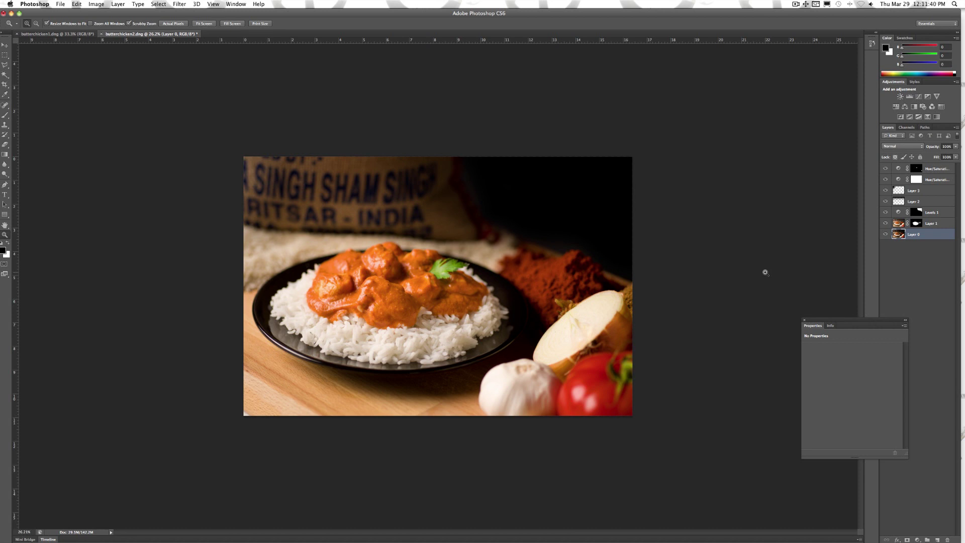
alt+click(885, 235)
alt+click(885, 235)
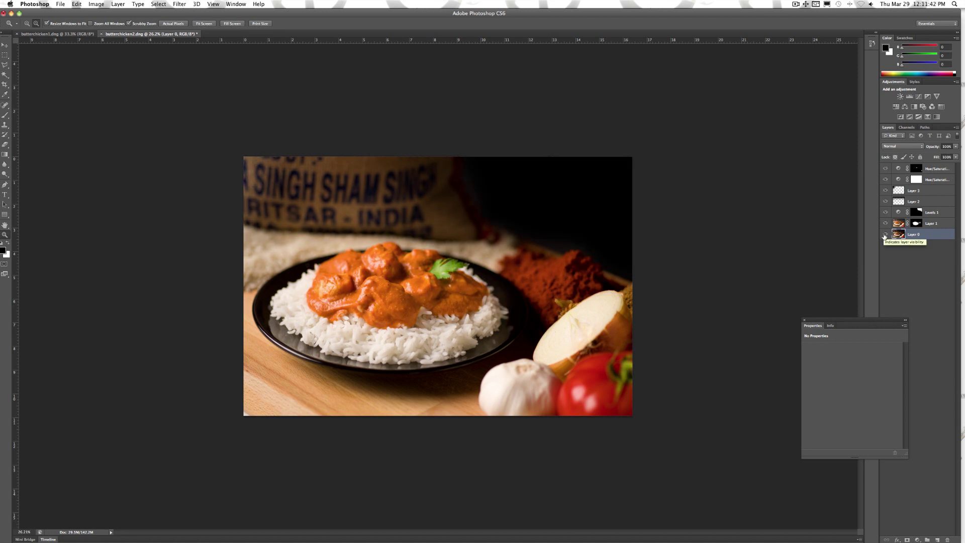
alt+click(885, 234)
alt+click(885, 235)
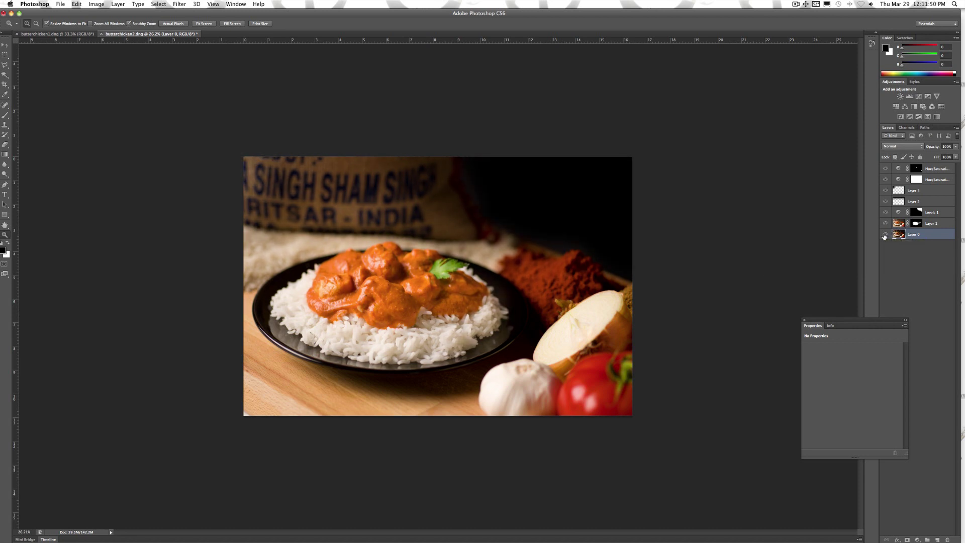